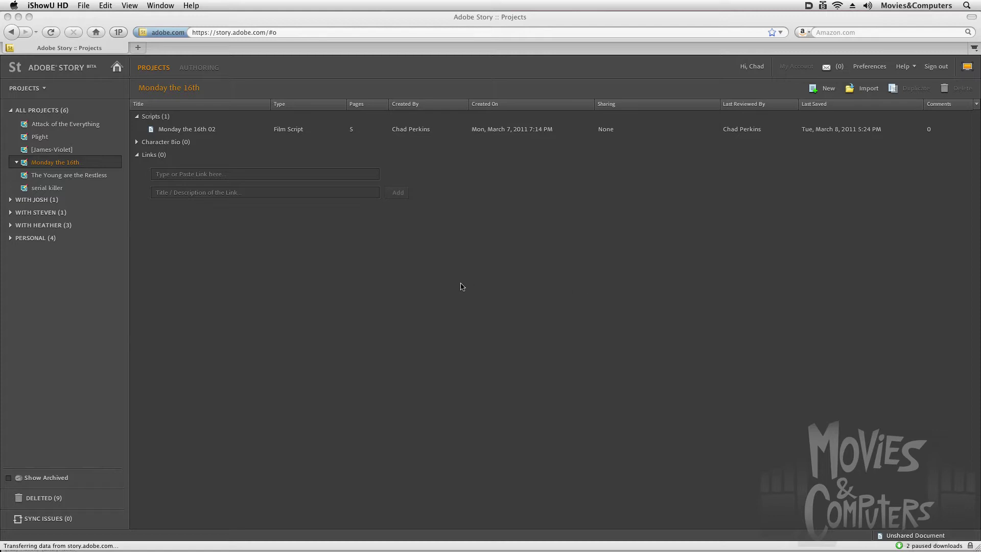
# Step: Open the Monday the 16th 02 script and preview its JASON'S BEDROOM and INT. JASON'S KITCHEN scenes
pyautogui.click(189, 132)
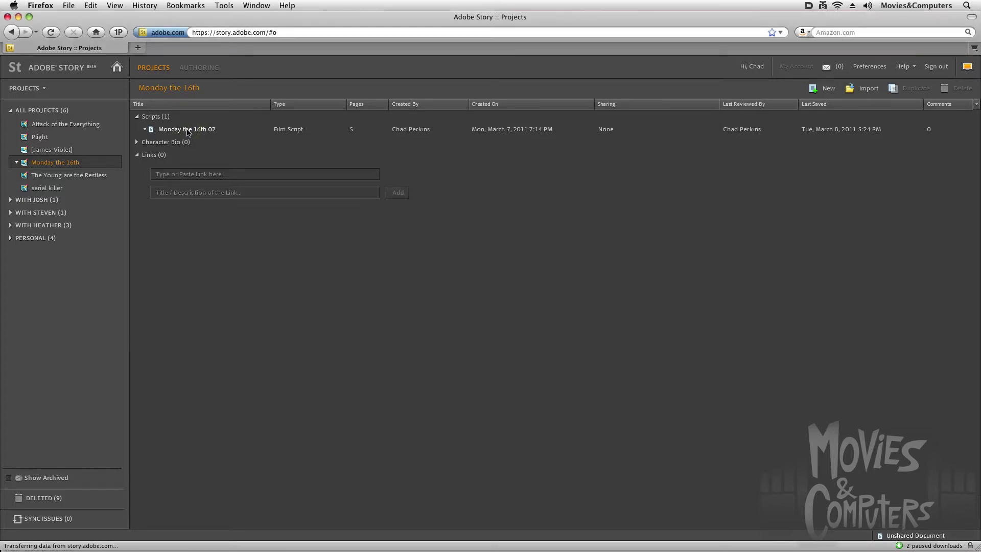
pyautogui.doubleClick(189, 130)
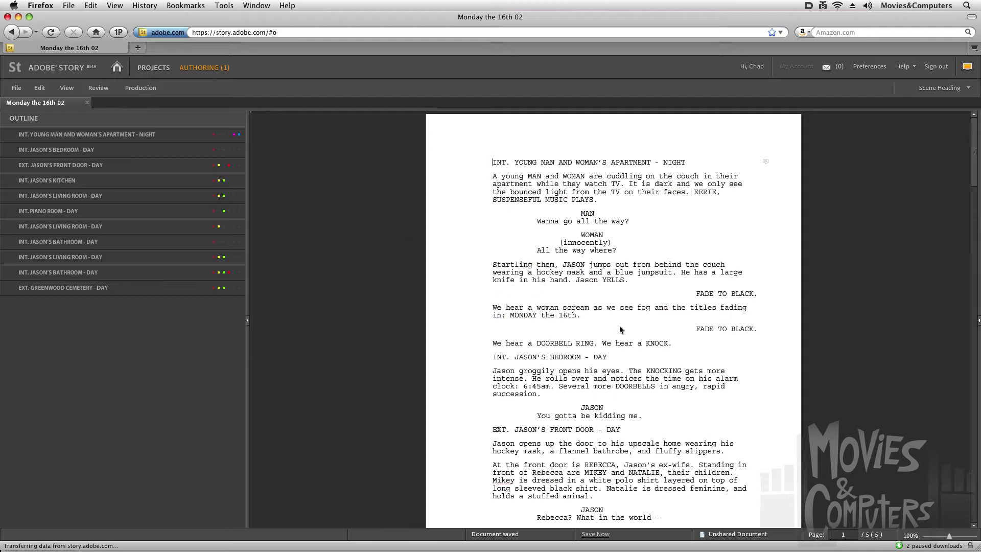
pyautogui.scroll(-3, 620, 330)
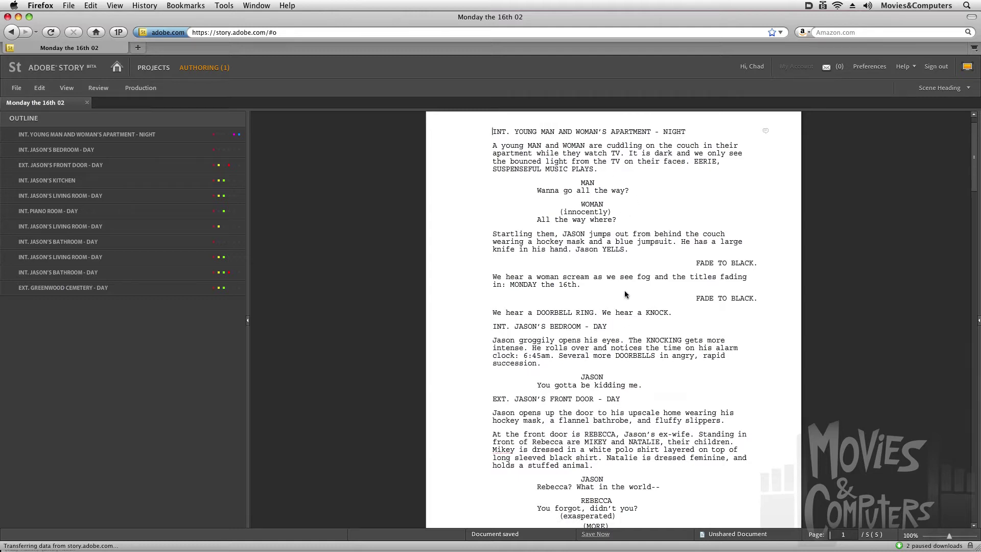
pyautogui.click(80, 150)
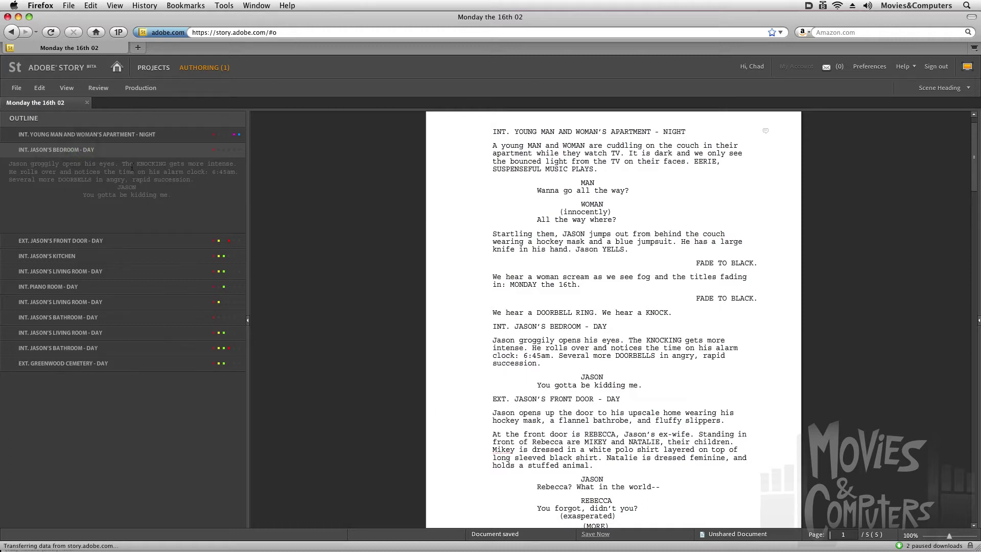
pyautogui.click(64, 149)
pyautogui.click(64, 181)
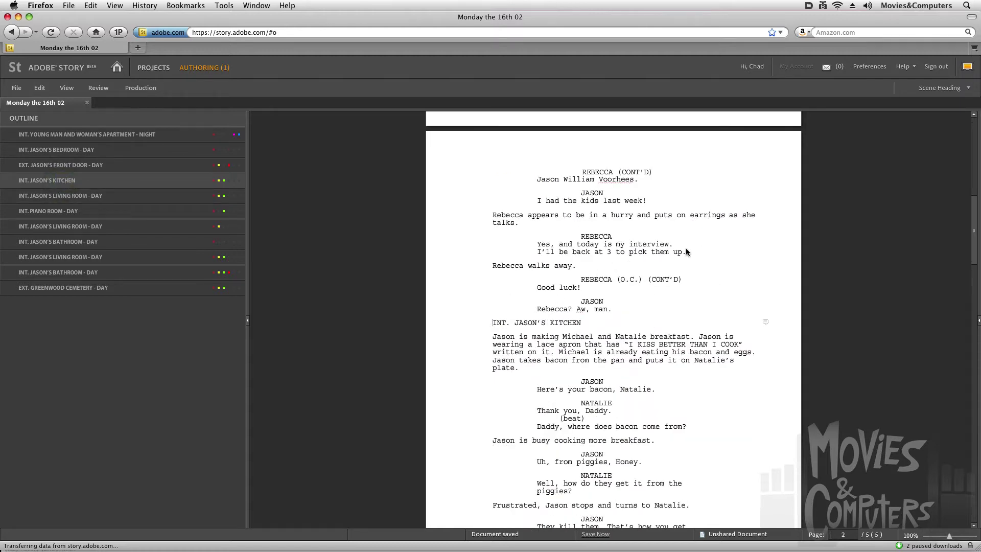
pyautogui.click(59, 181)
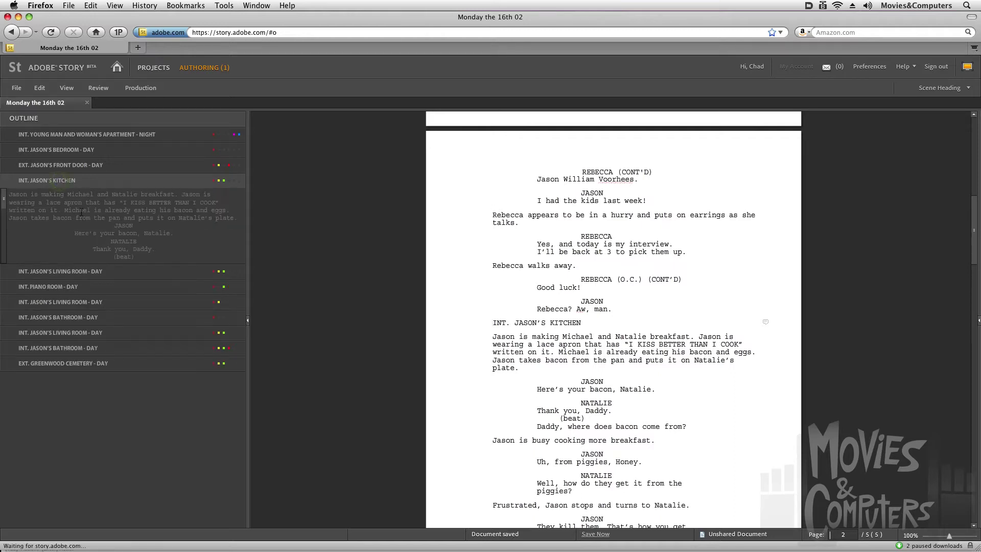
pyautogui.click(62, 182)
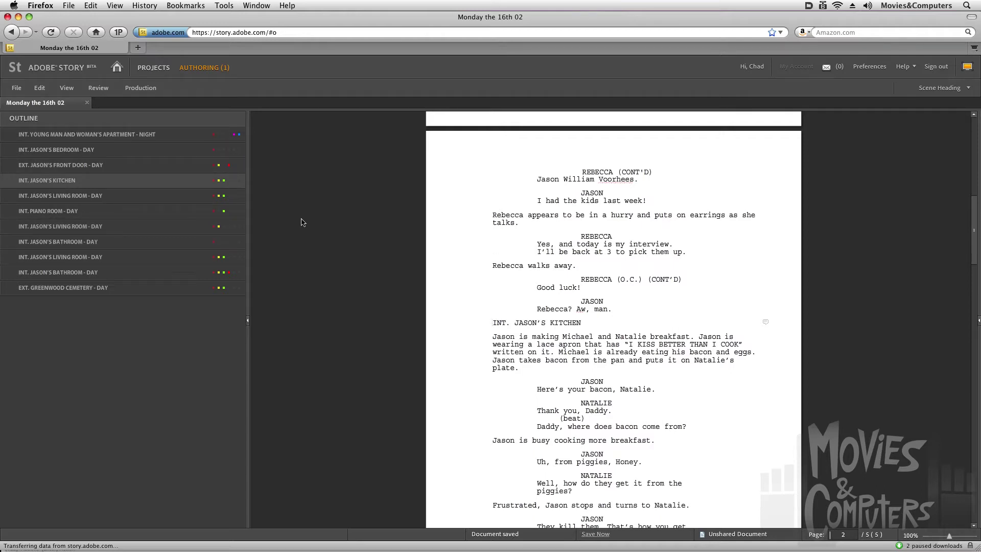
# Step: Close that script and create a new blank film script named 'tester' in the project
pyautogui.click(87, 103)
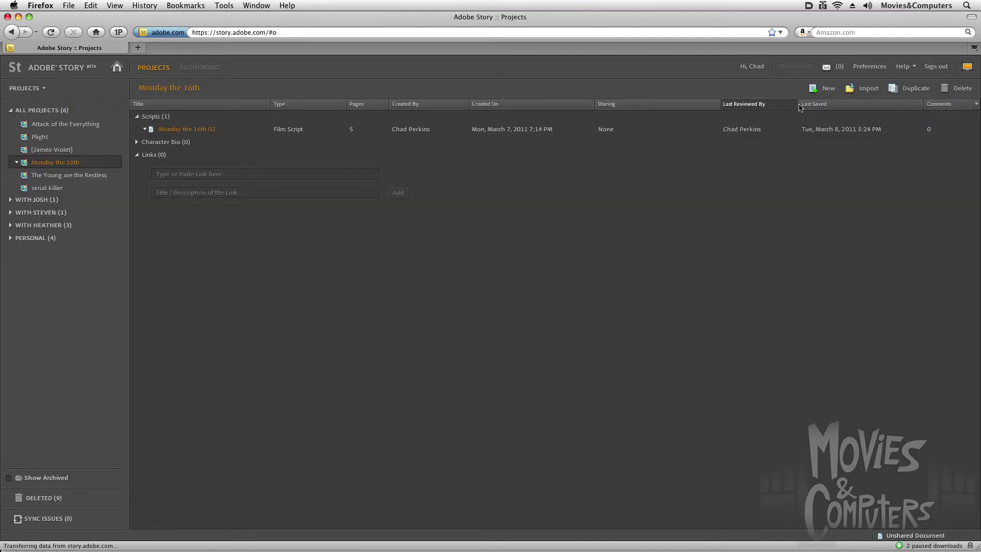
pyautogui.click(815, 90)
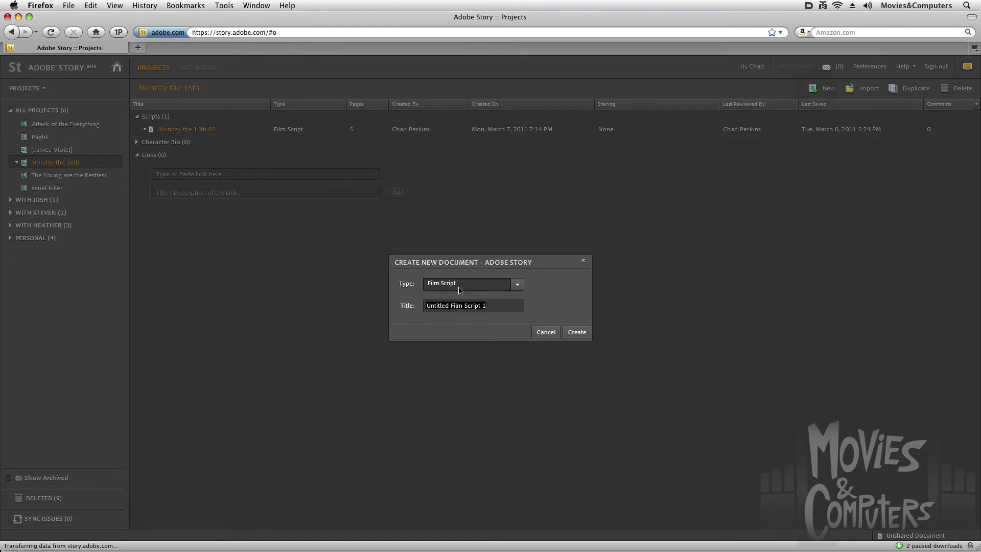
pyautogui.write('tester')
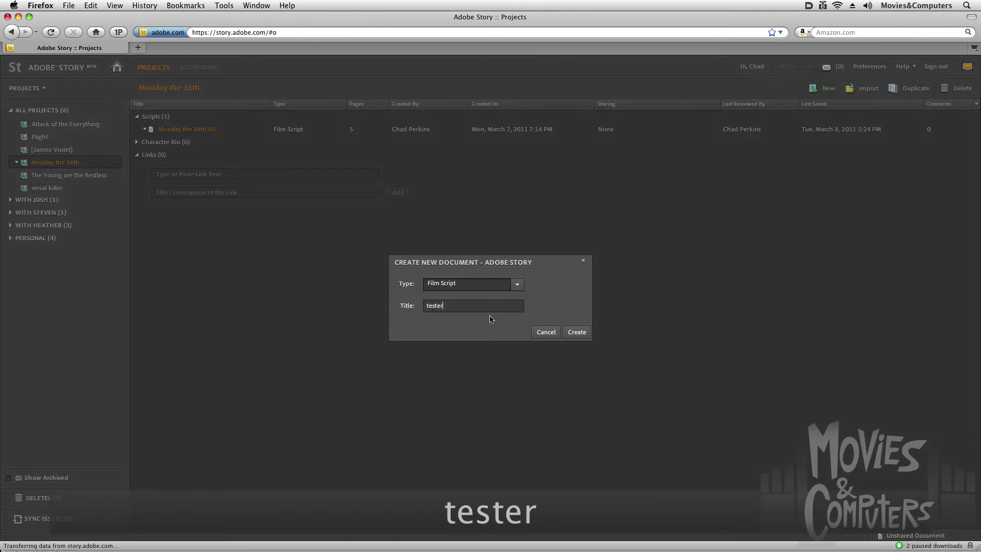
pyautogui.click(576, 331)
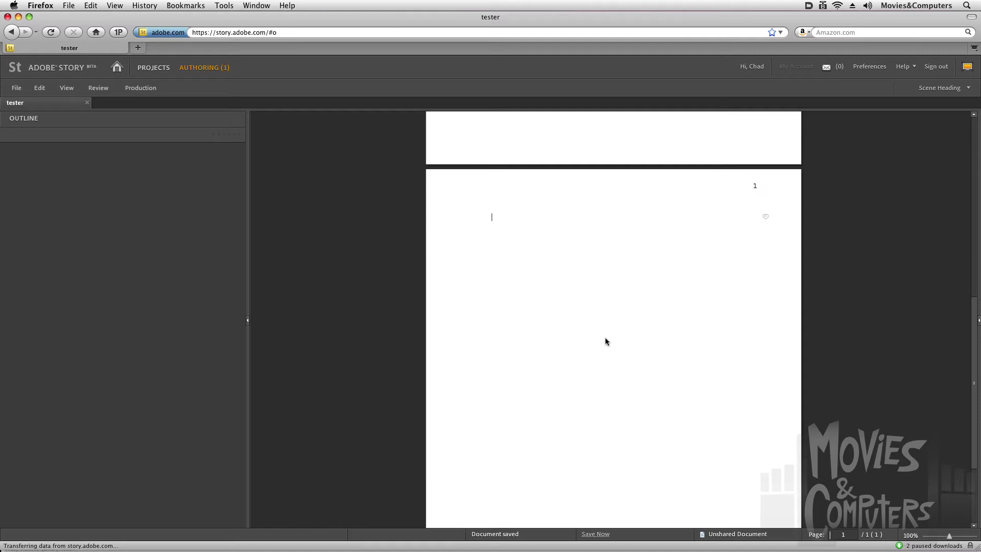
# Step: Make the first line a scene heading reading INT. KITCHEN - DAY, using the INT. and DAY suggestions
pyautogui.press('Return')
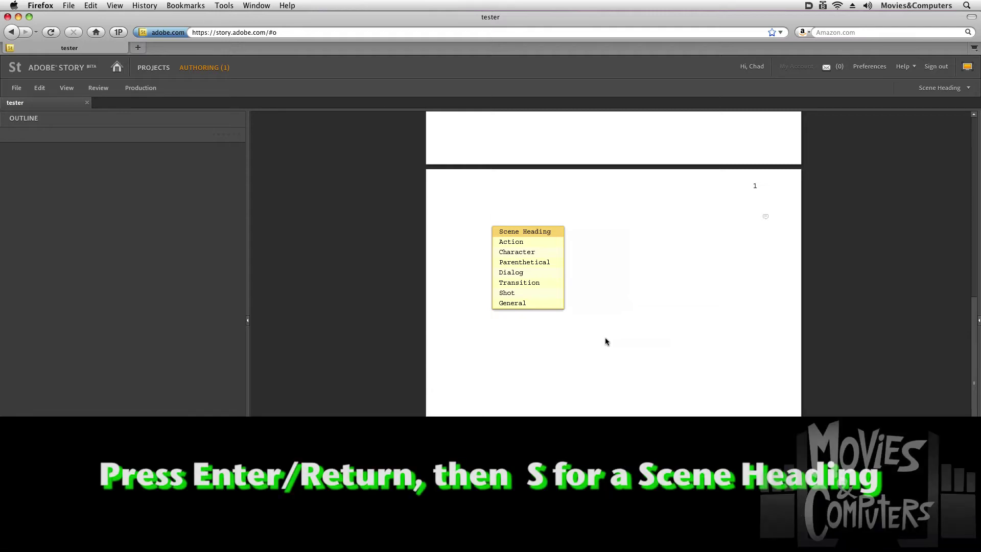
pyautogui.press('s')
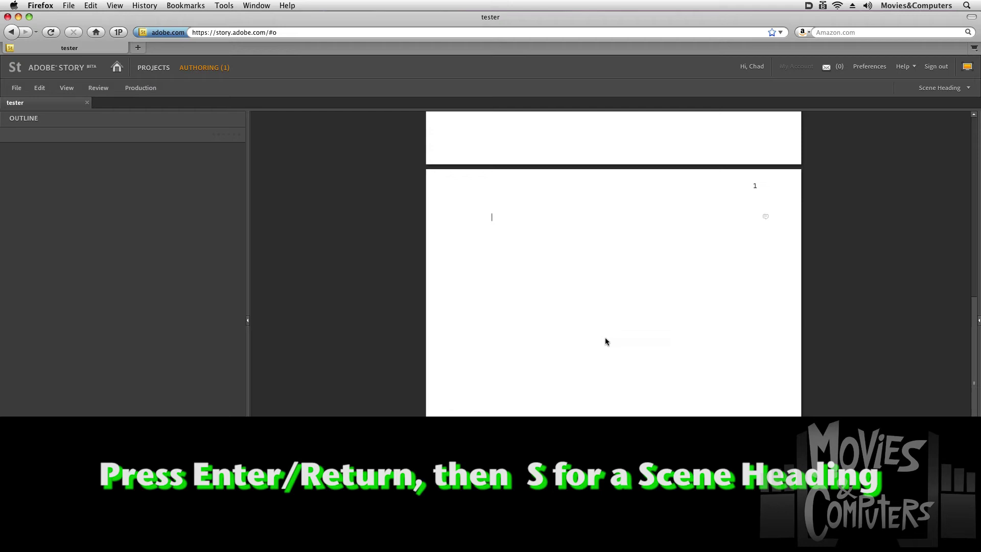
pyautogui.write('in')
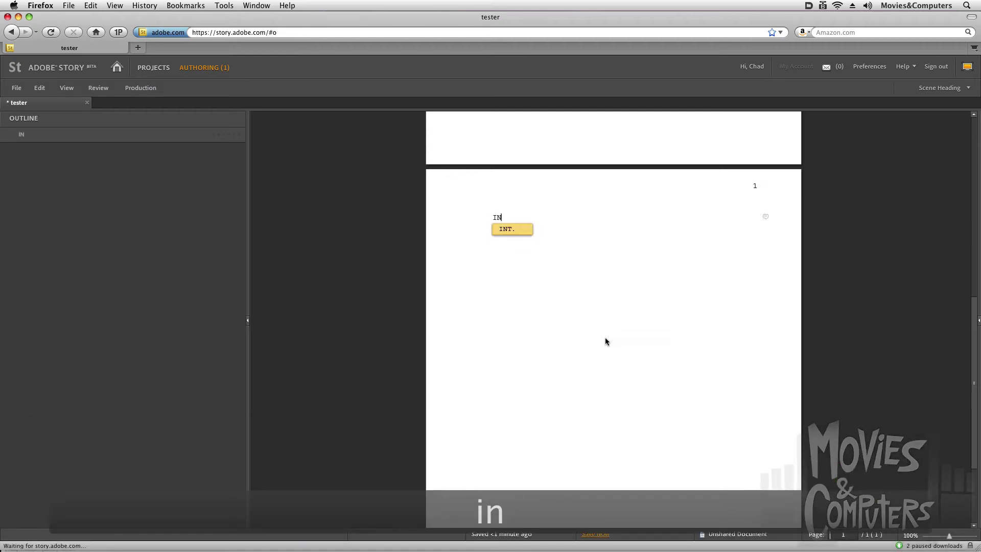
pyautogui.press('Return')
pyautogui.write('kit')
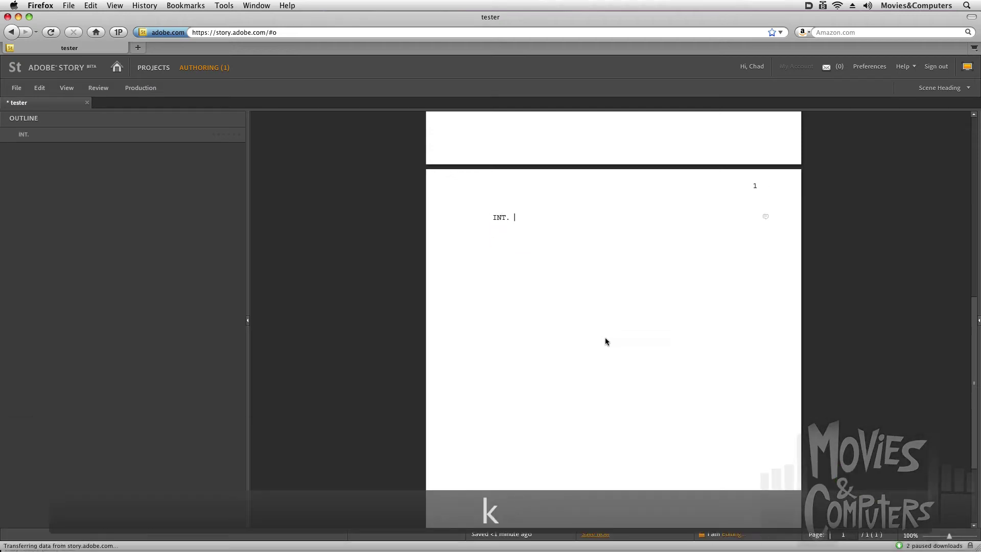
pyautogui.write('chen -')
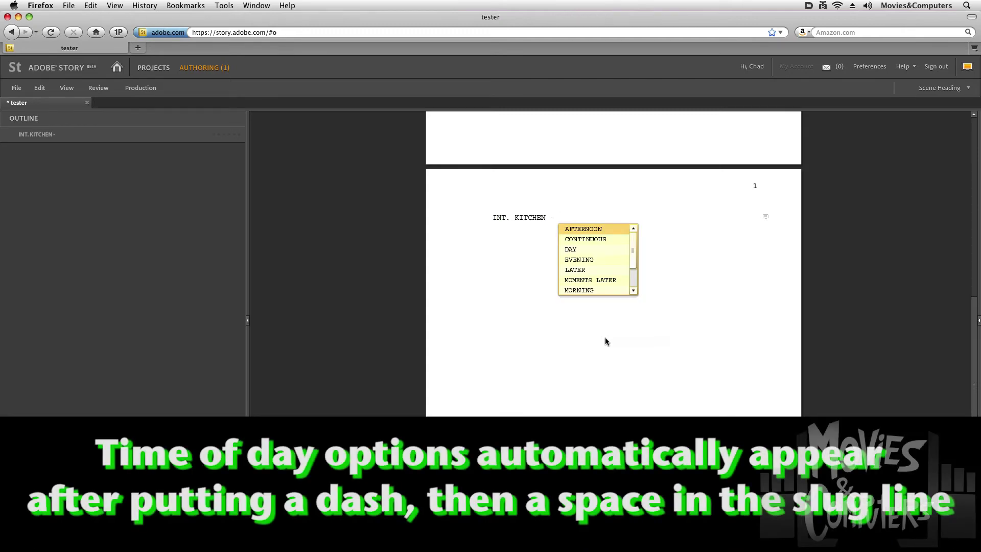
pyautogui.press('Down')
pyautogui.press('Down')
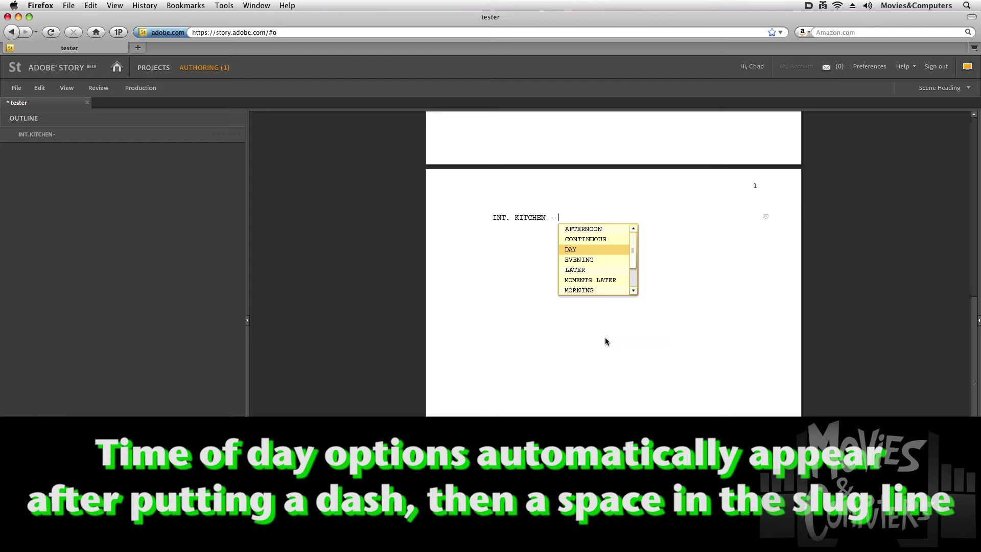
pyautogui.press('Return')
pyautogui.press('Return')
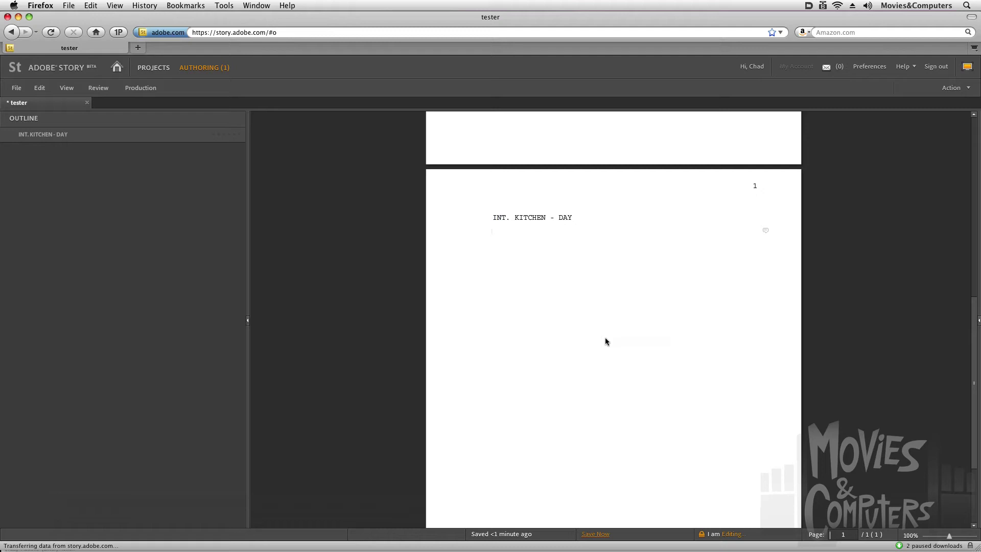
# Step: Add the placeholder action line 'asldkfjalskdj' under the kitchen heading
pyautogui.write('asldkfjalskdj')
pyautogui.press('Return')
pyautogui.press('Return')
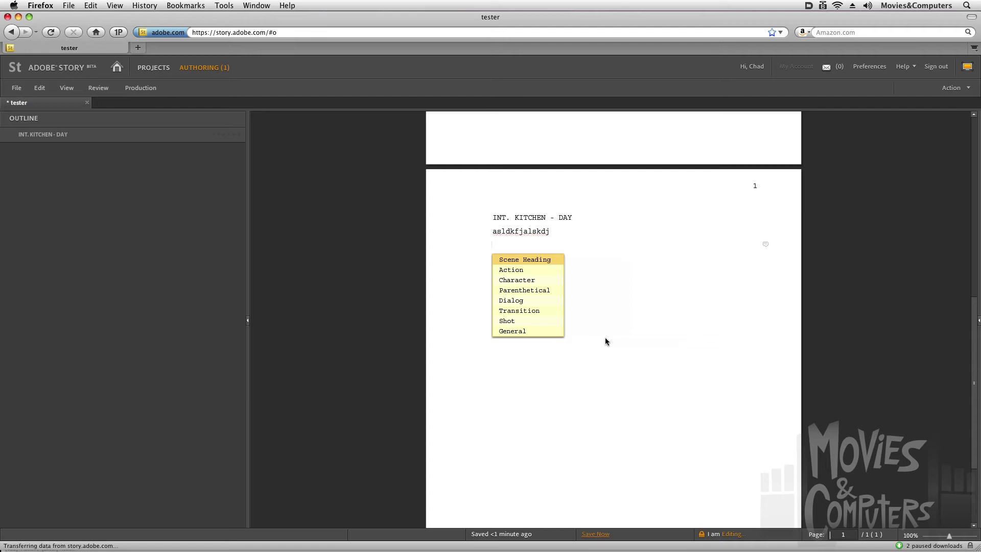
pyautogui.press('Escape')
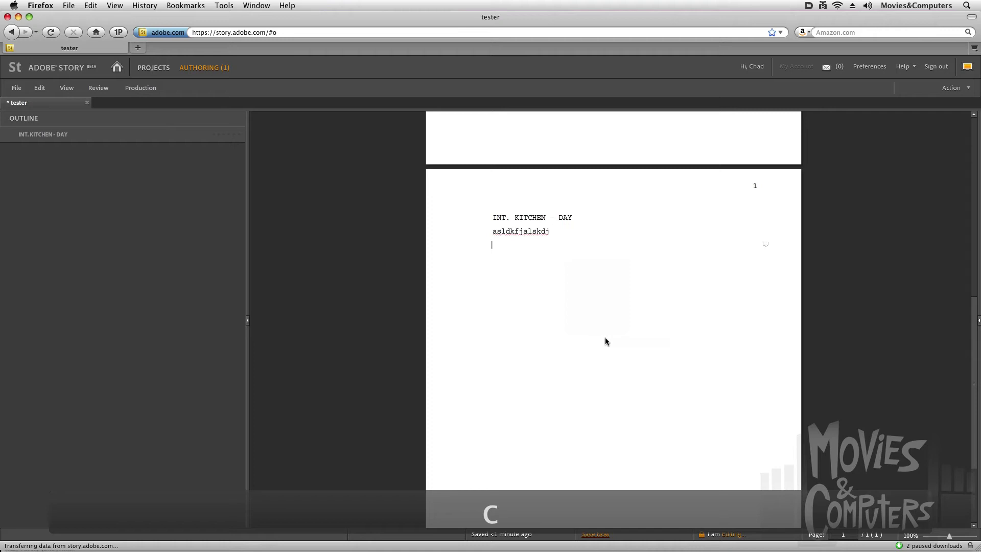
# Step: Add a JASON character cue followed by the placeholder dialogue 'asdlkjasdlkjf'
pyautogui.press('Return')
pyautogui.press('c')
pyautogui.write('jason')
pyautogui.press('Return')
pyautogui.write('asdlkjasdlkjf')
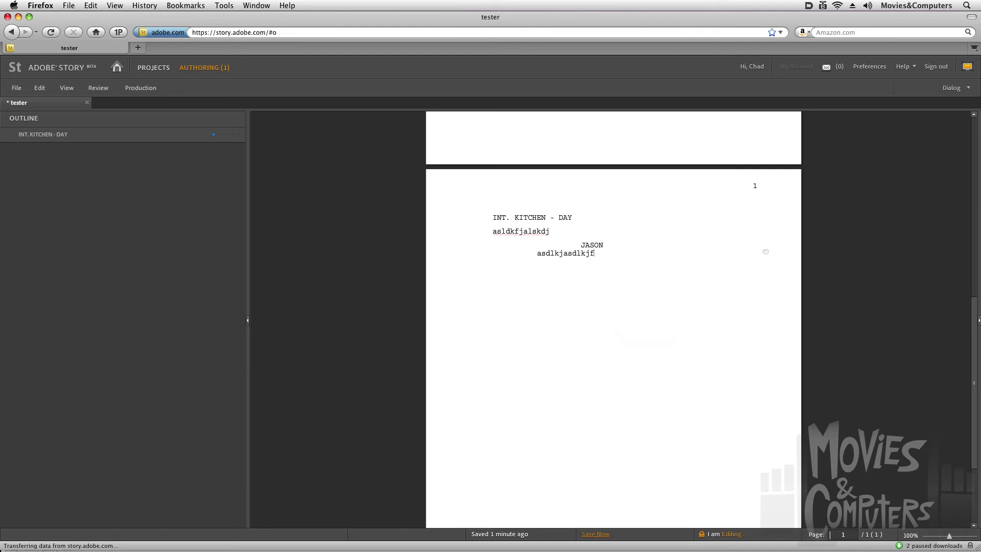
pyautogui.click(546, 218)
pyautogui.doubleClick(546, 218)
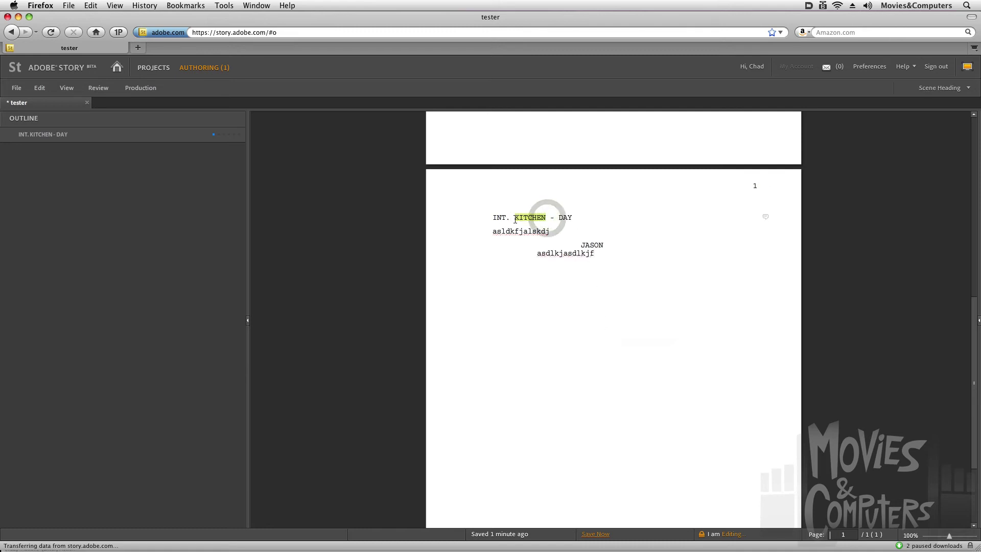
pyautogui.rightClick(524, 217)
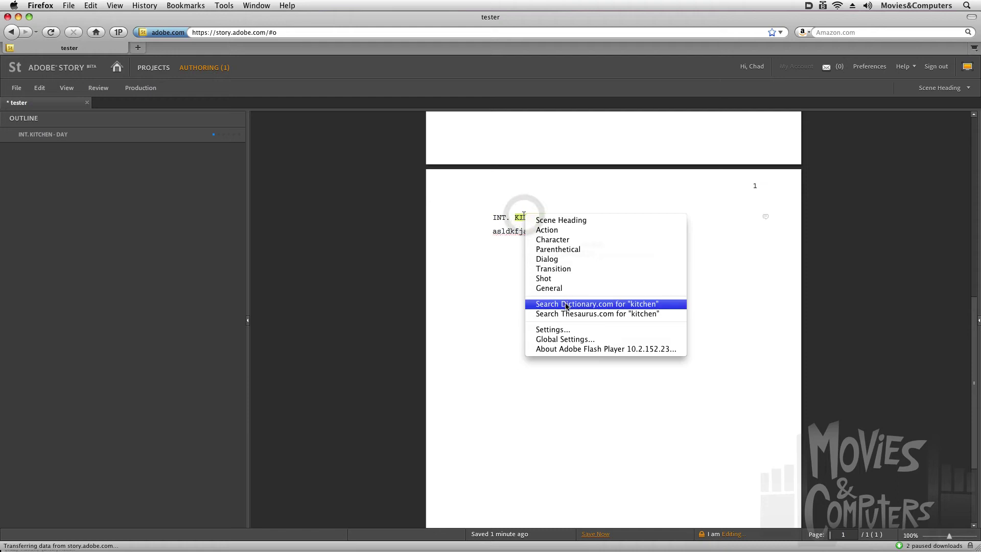
pyautogui.click(726, 250)
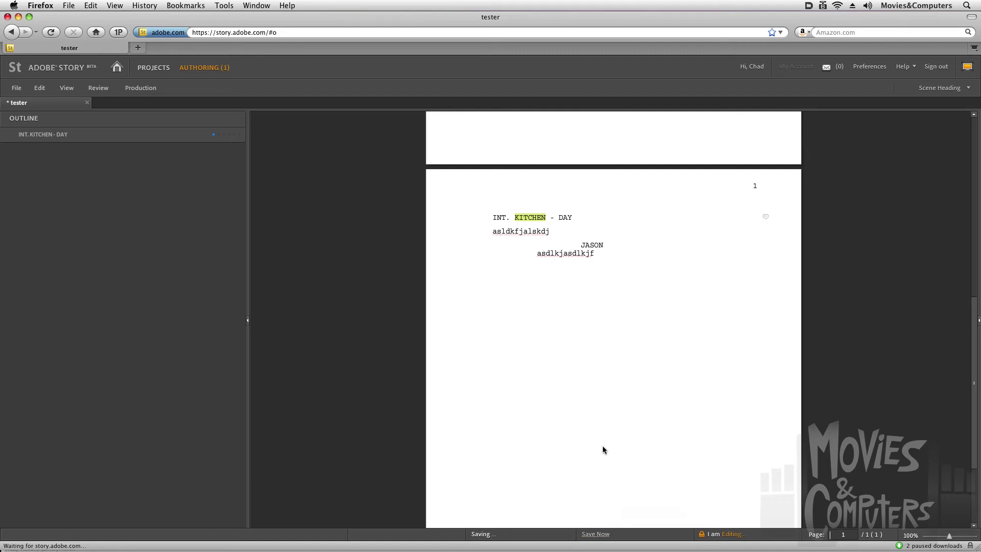
pyautogui.press('super+s')
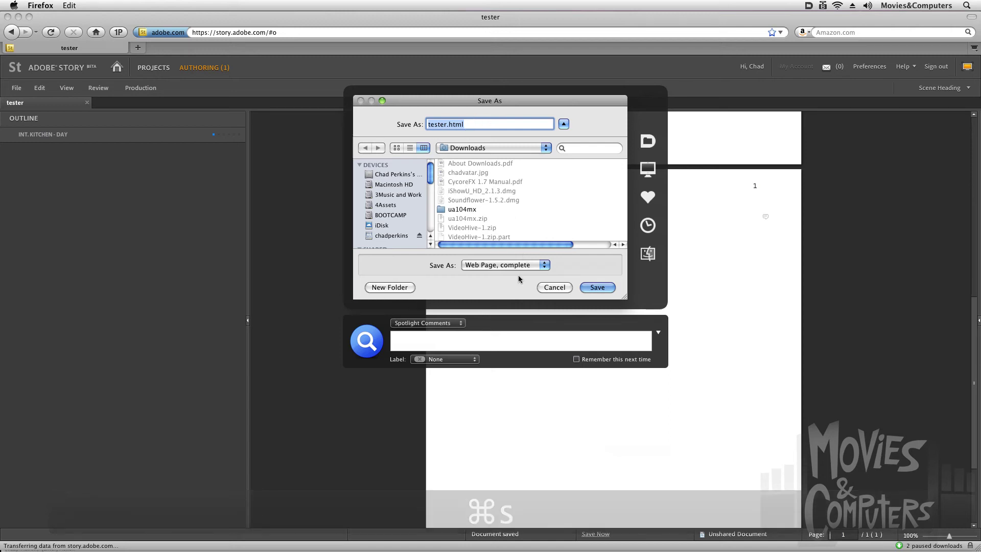
pyautogui.click(554, 287)
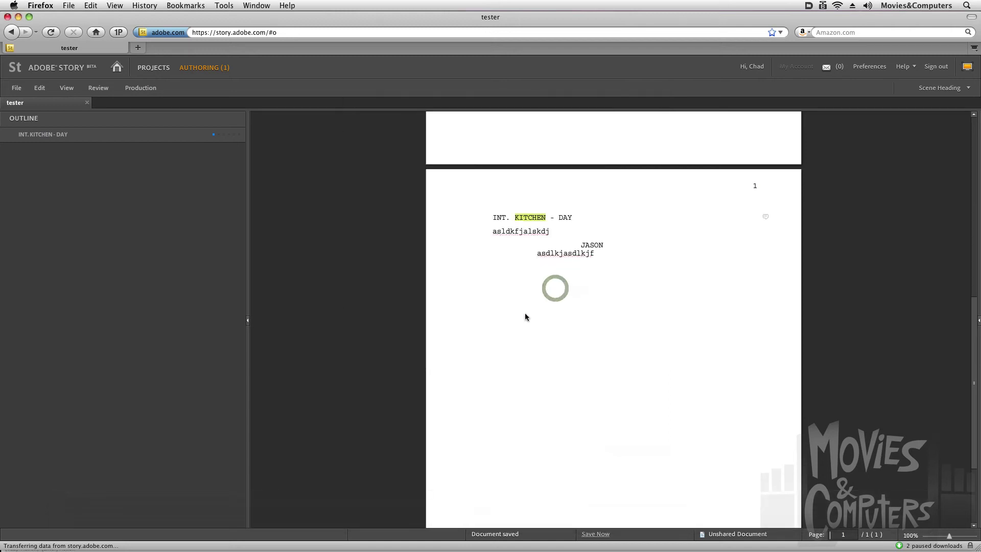